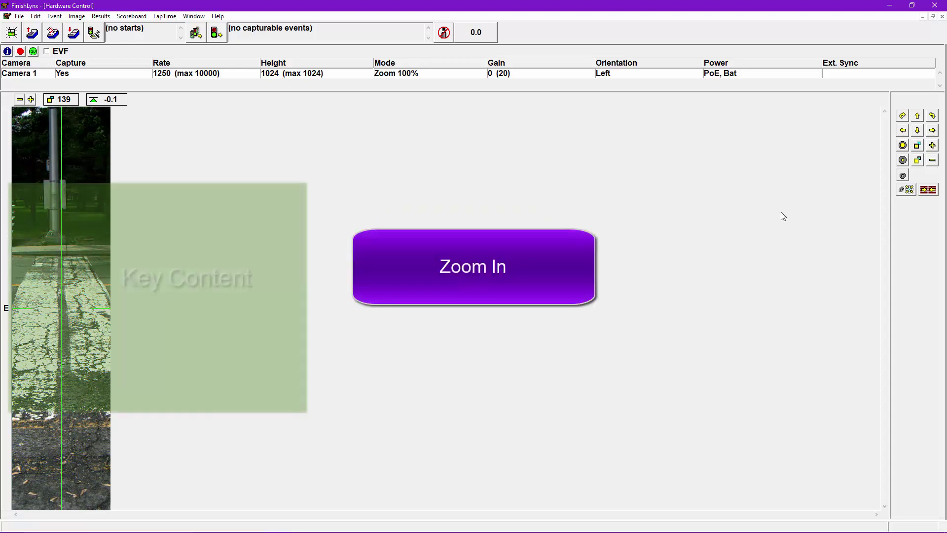
- Zoom the camera lens in until the crosswalk fills the full height of the preview
click(932, 146)
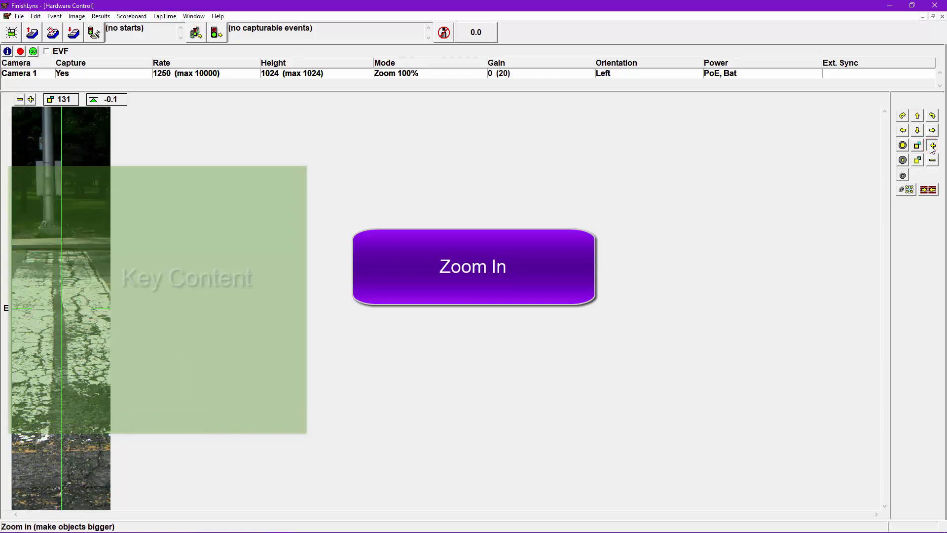
click(932, 146)
click(932, 145)
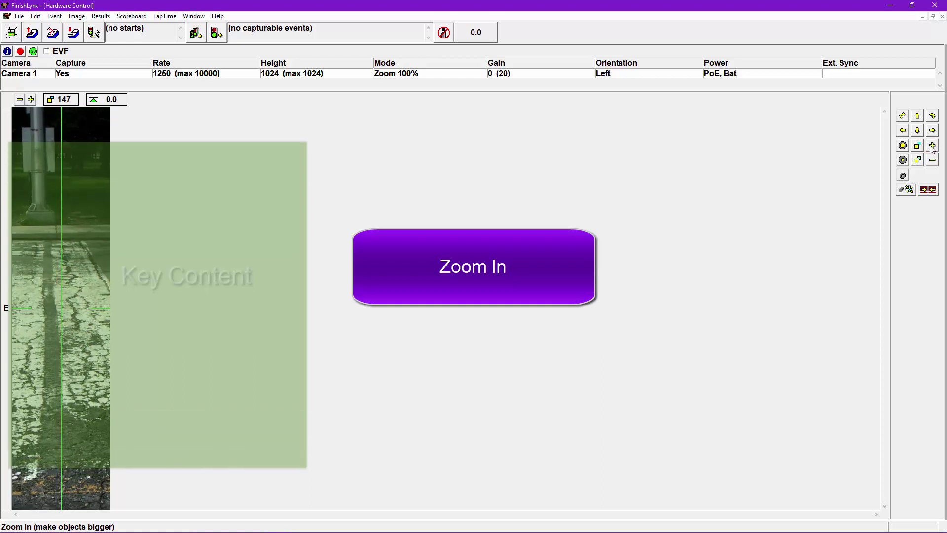
click(932, 146)
click(932, 146)
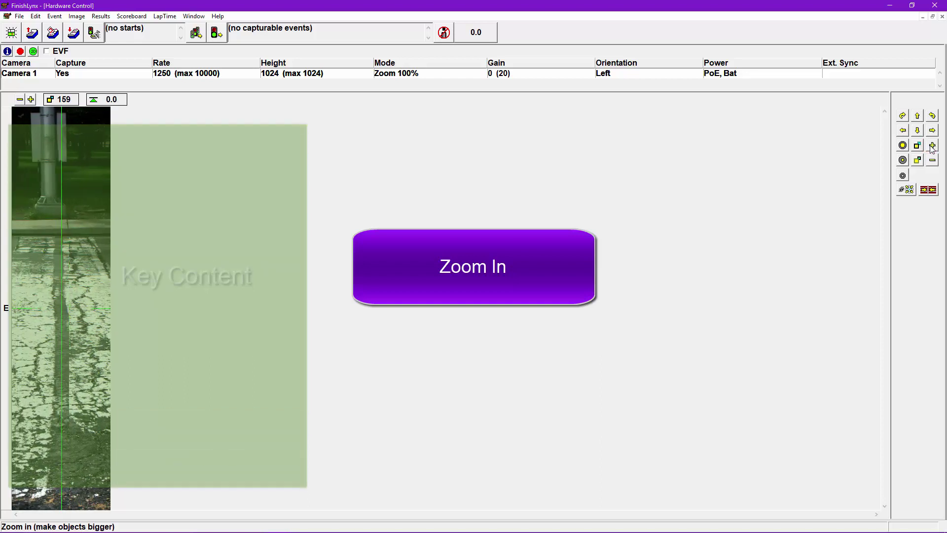
click(932, 146)
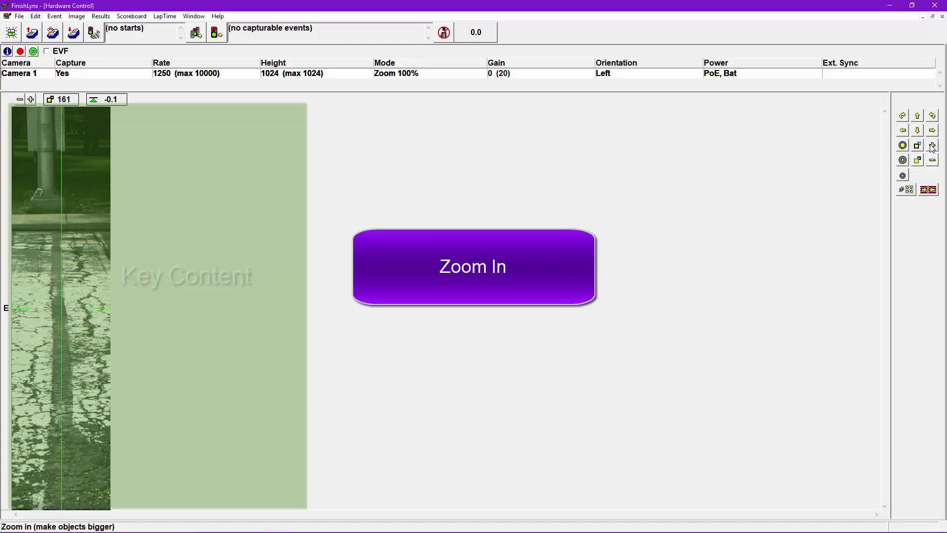
click(932, 146)
click(932, 146)
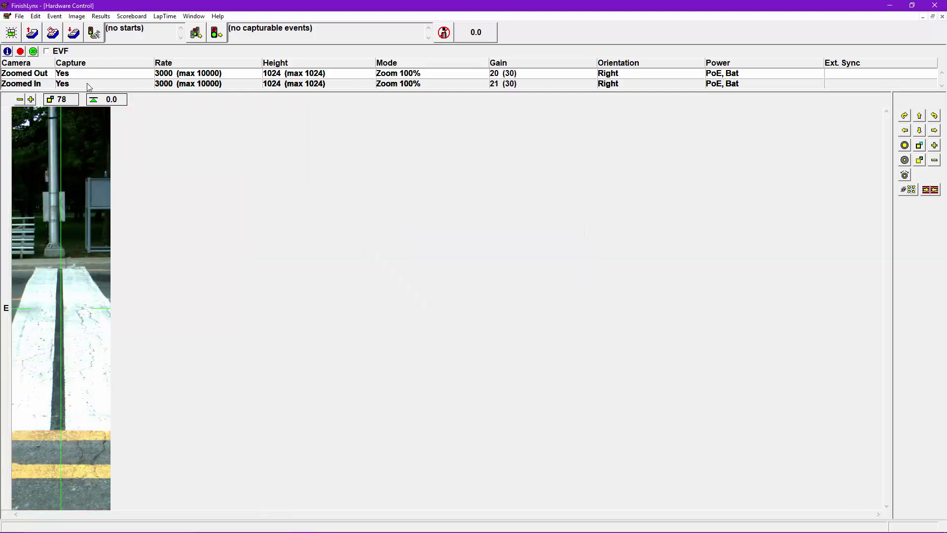
- Create a new event, capture a passing car with both cameras, and display both images at 50% zoom
click(87, 83)
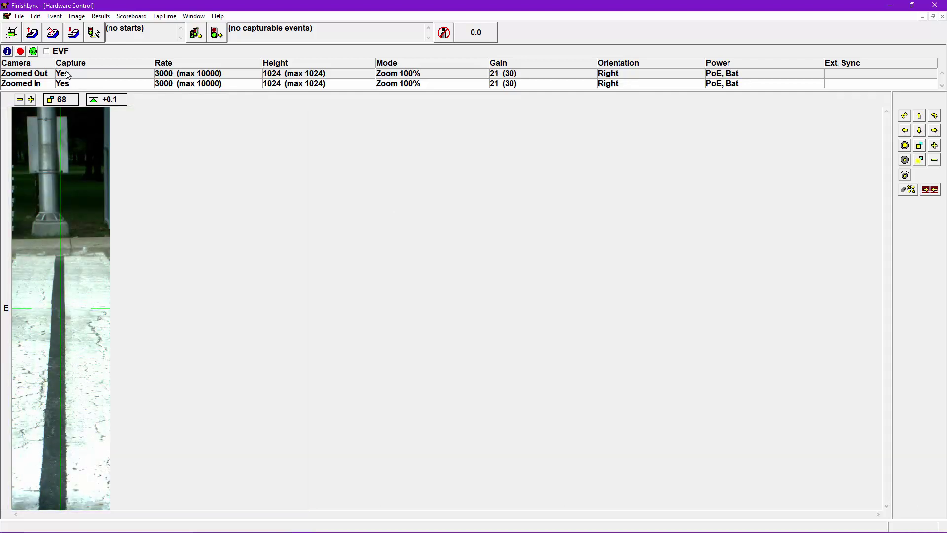
click(10, 33)
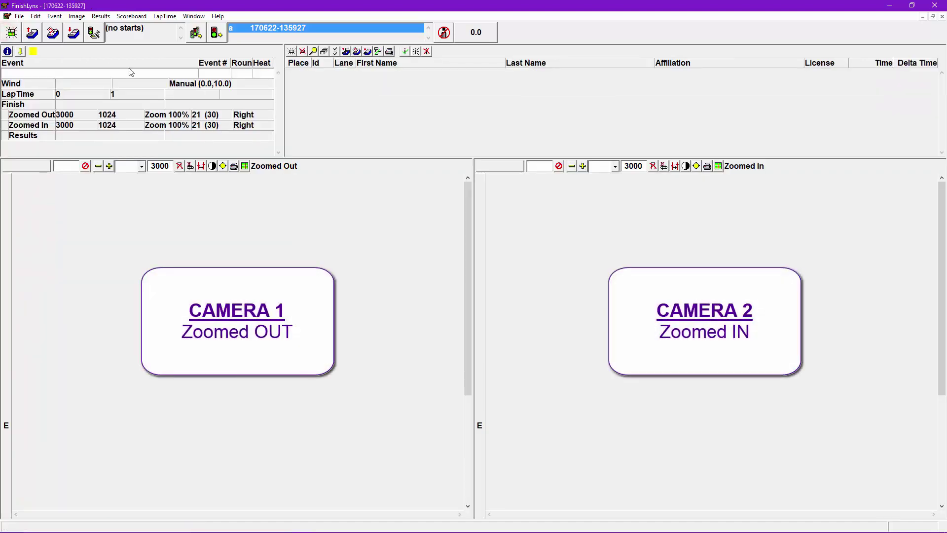
click(449, 33)
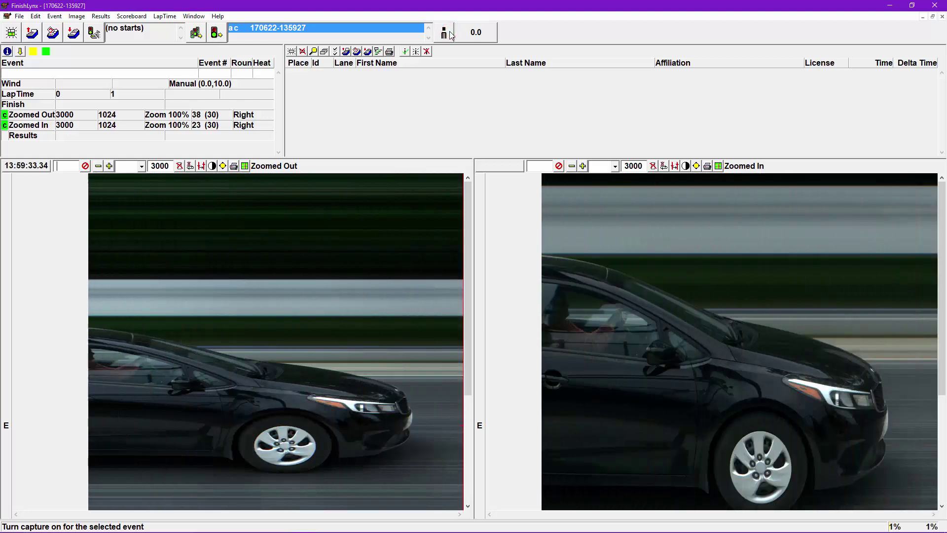
click(572, 167)
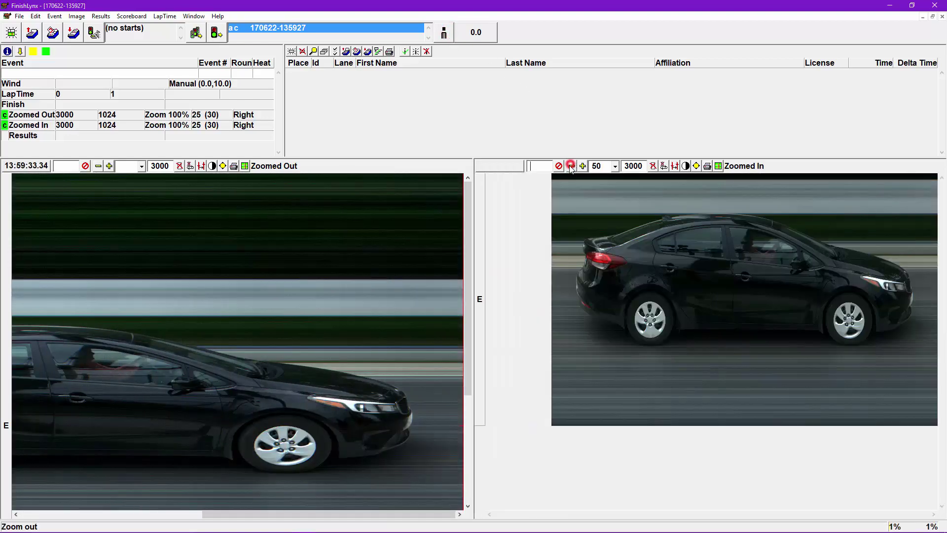
click(99, 166)
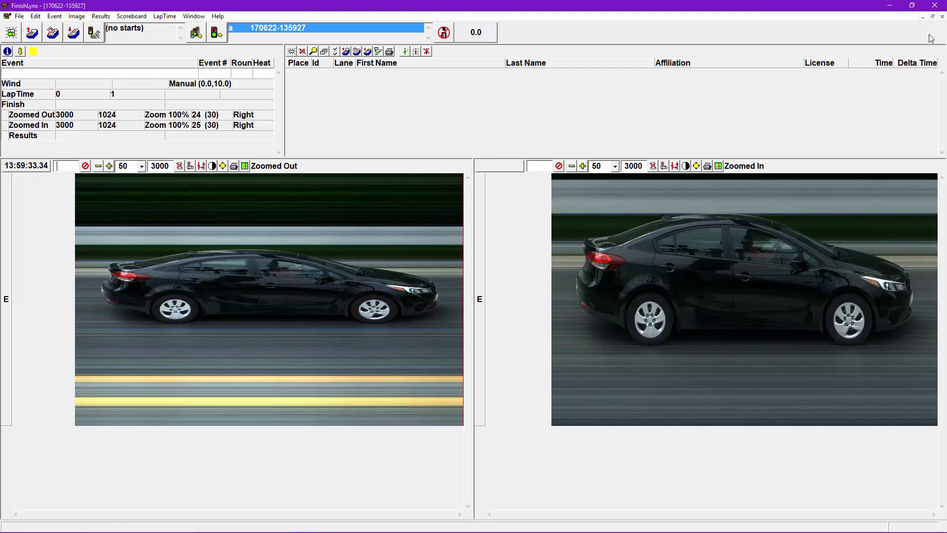
- Close the event without saving and set the Zoomed Out camera's frame rate to 2000
click(942, 16)
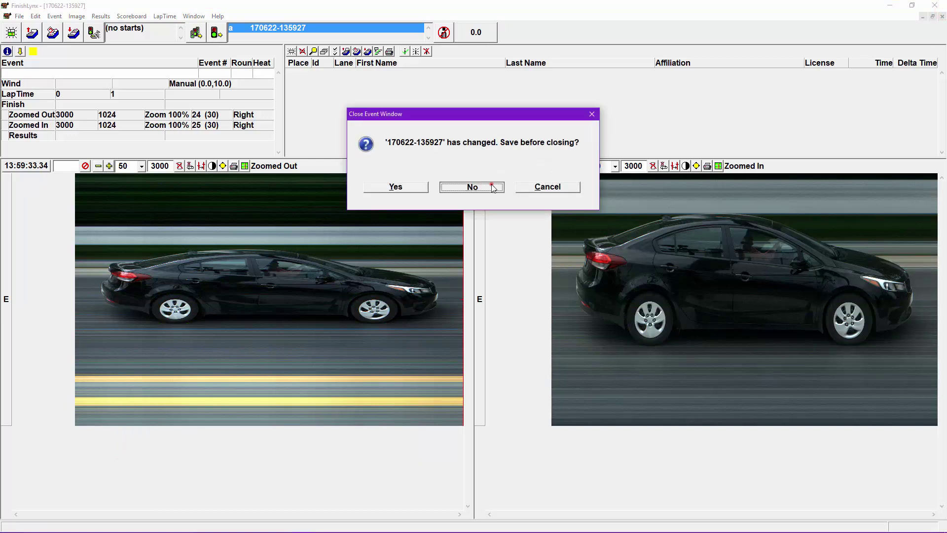
click(488, 186)
click(166, 73)
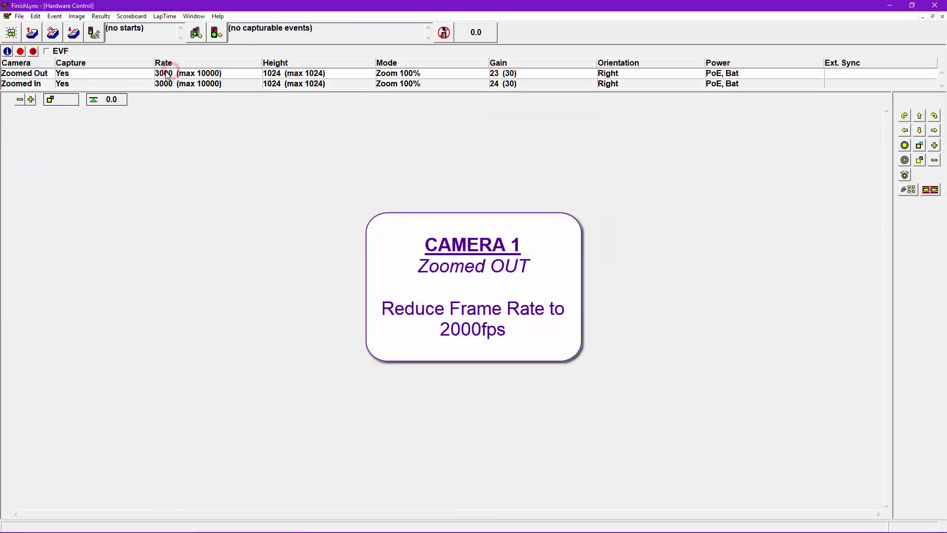
text(2000)
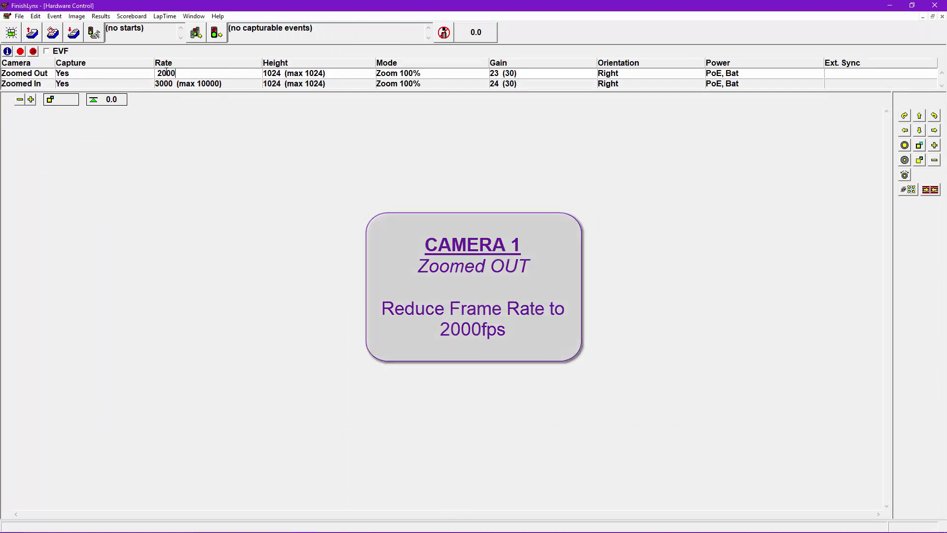
key(Return)
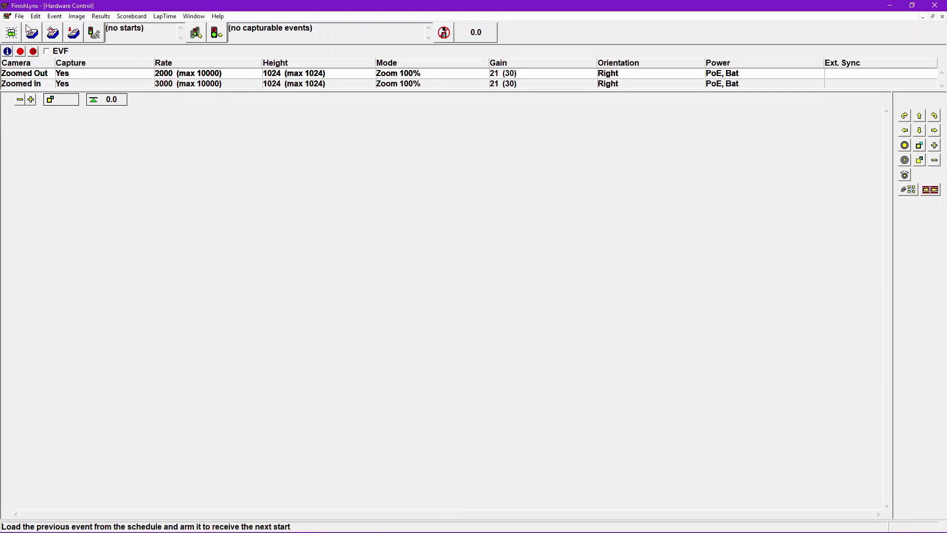
- Create another event, capture a passing vehicle with both cameras, and show both images at 50% zoom
click(13, 32)
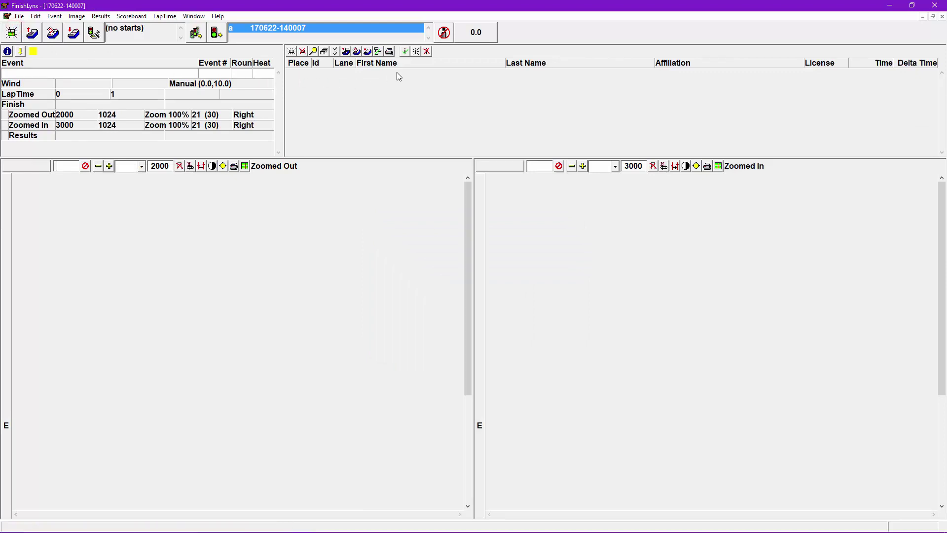
click(443, 34)
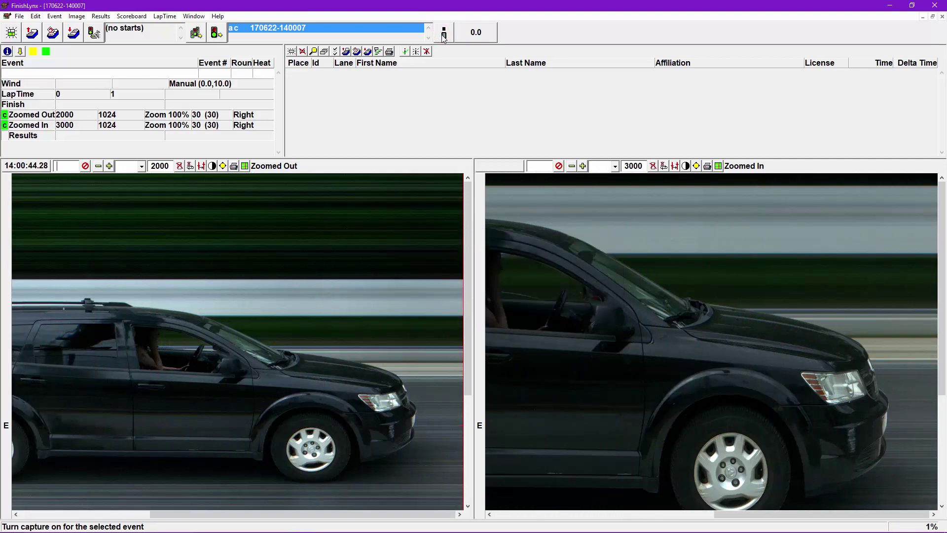
click(443, 36)
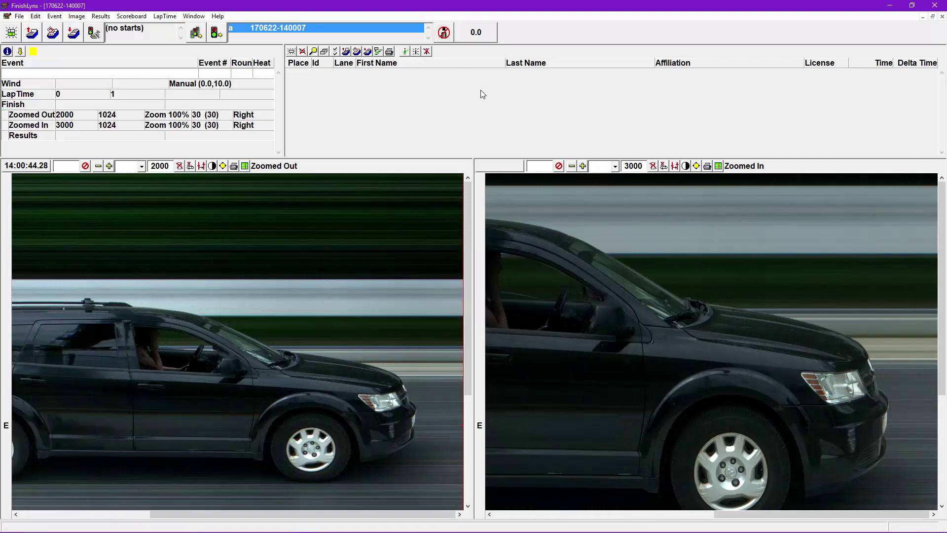
click(571, 166)
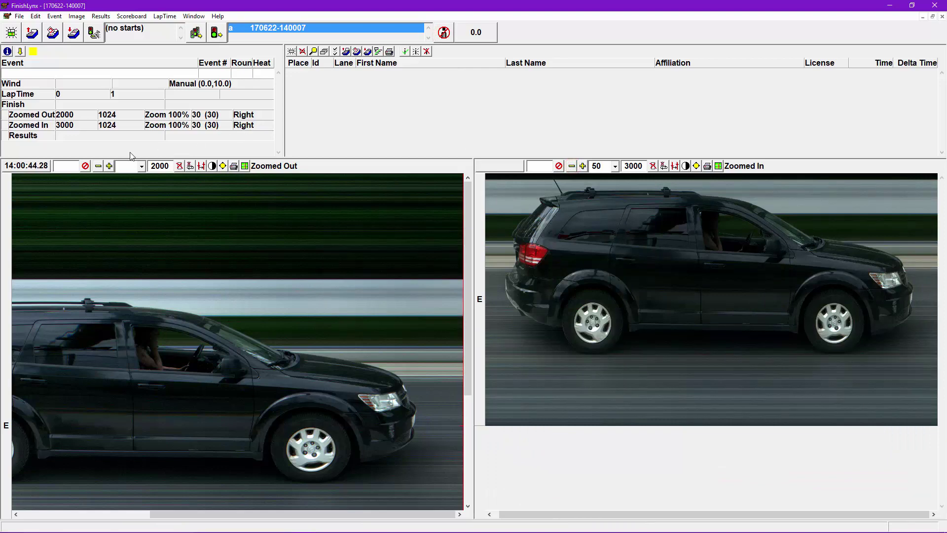
click(98, 166)
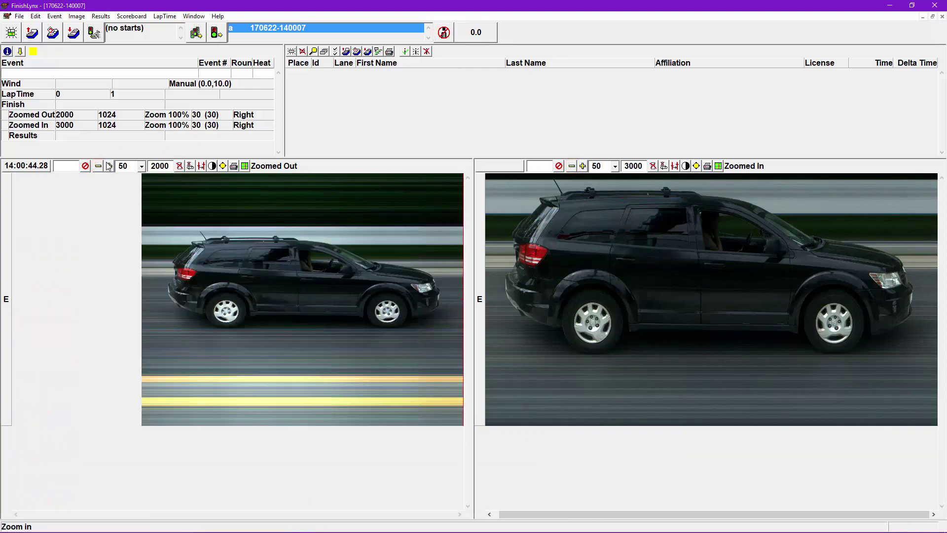
- Enlarge the Zoomed Out image to 400% and bring the vehicle's headlight and front bumper into view
click(109, 166)
click(109, 166)
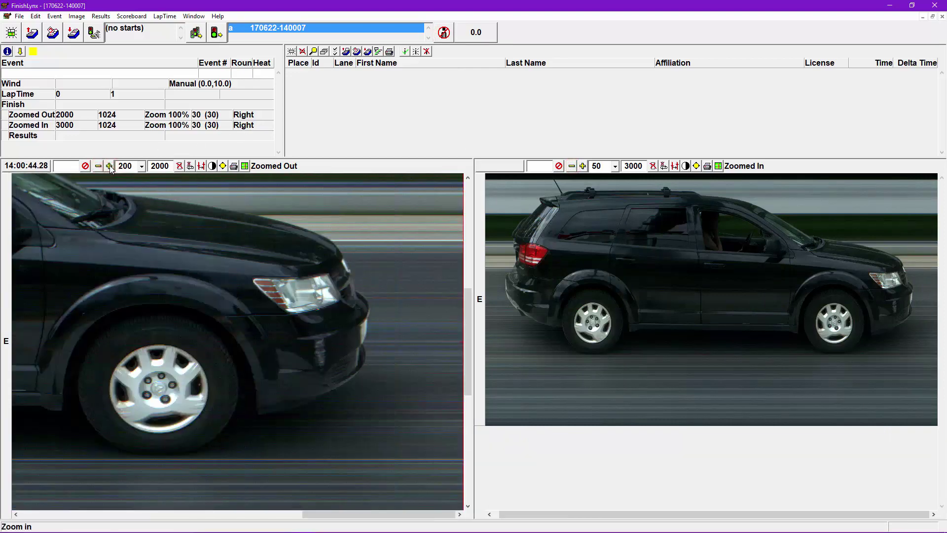
click(109, 166)
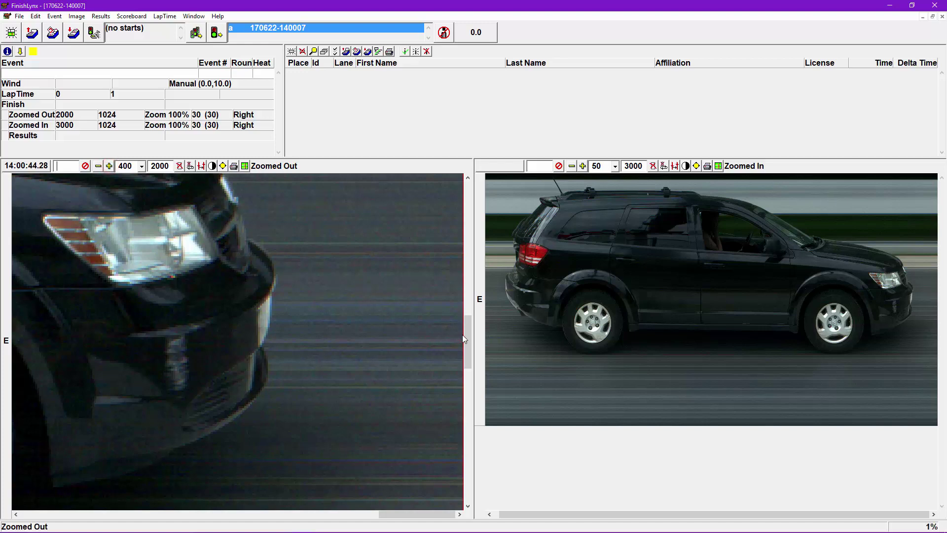
drag(466, 335, 463, 325)
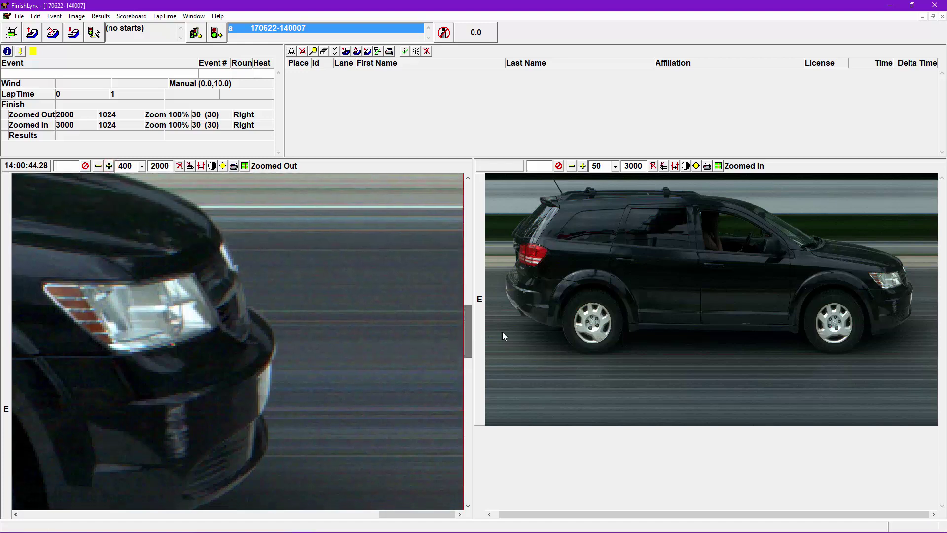
- Enlarge the Zoomed In image to 400% and bring the same headlight and bumper area into view for comparison
click(582, 165)
click(582, 165)
click(582, 166)
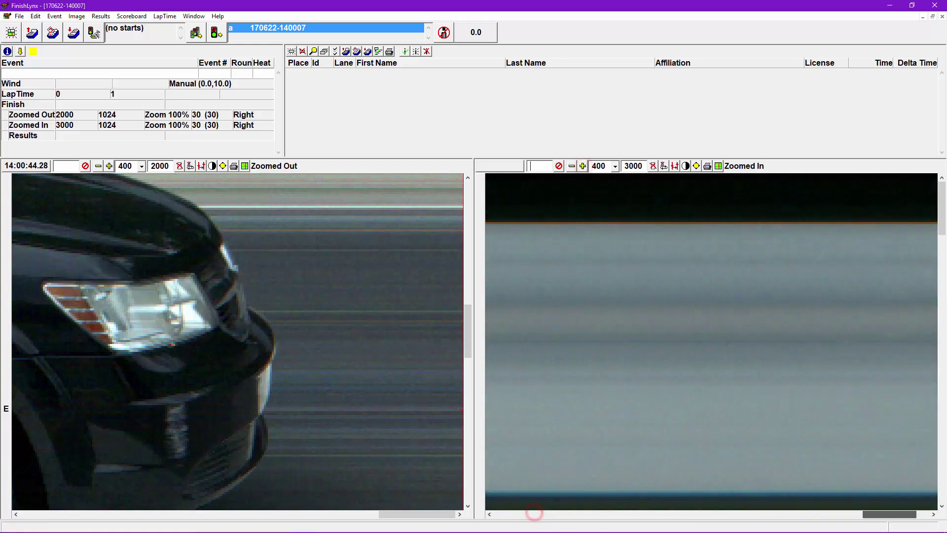
drag(534, 513, 903, 514)
drag(937, 244, 944, 340)
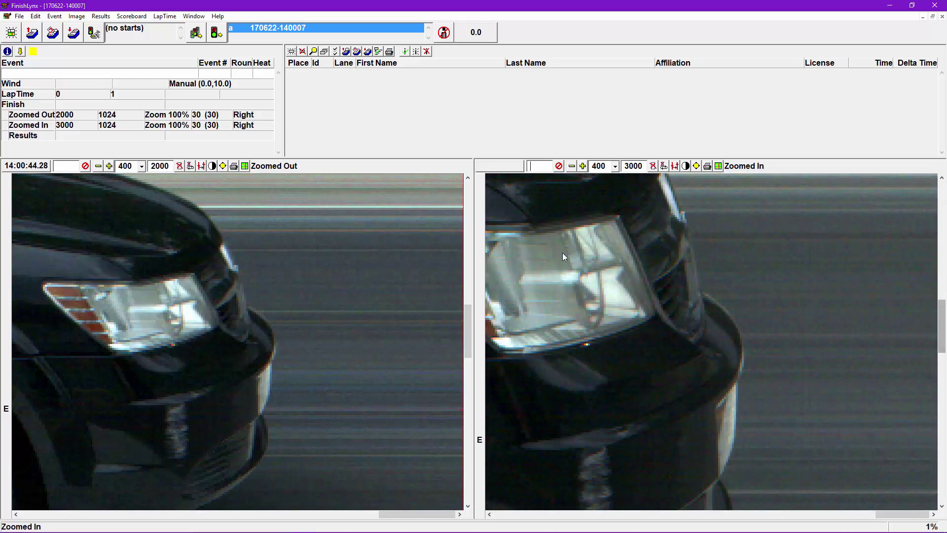
- Enlarge the Zoomed Out image to 800% around the headlight for comparison, and close the event without saving
click(109, 166)
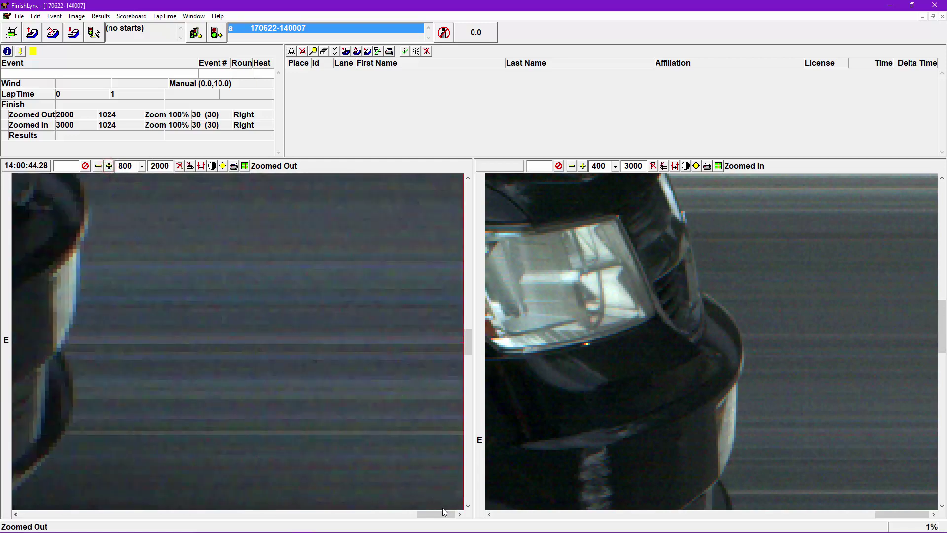
drag(443, 511, 425, 511)
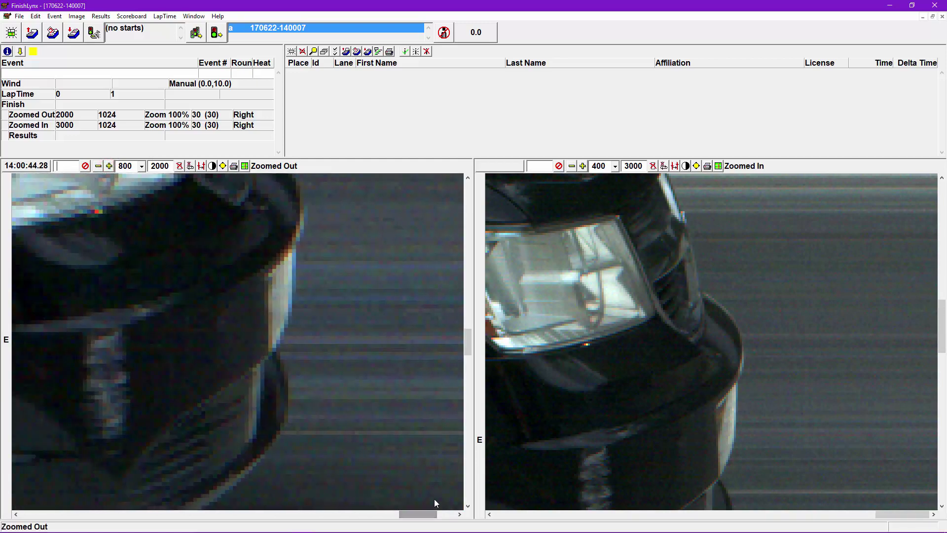
drag(466, 353, 468, 341)
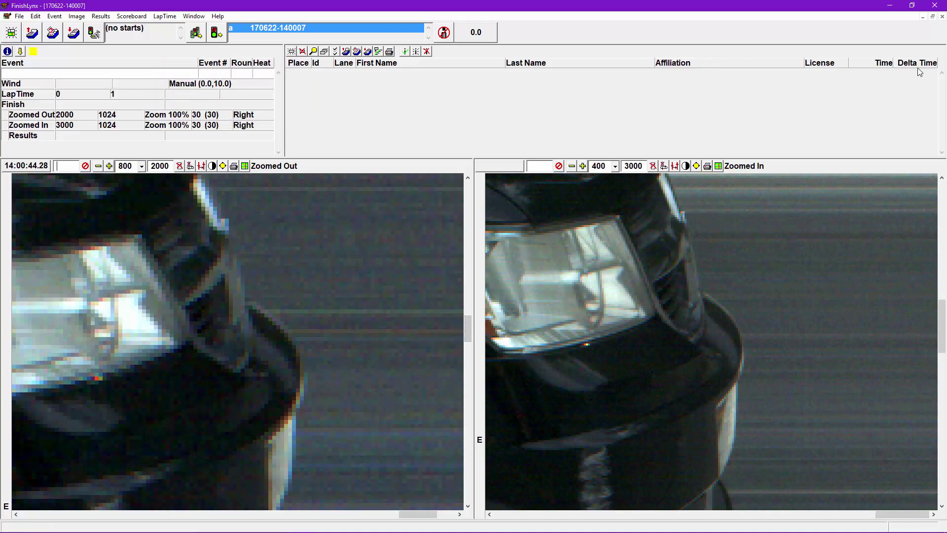
click(942, 18)
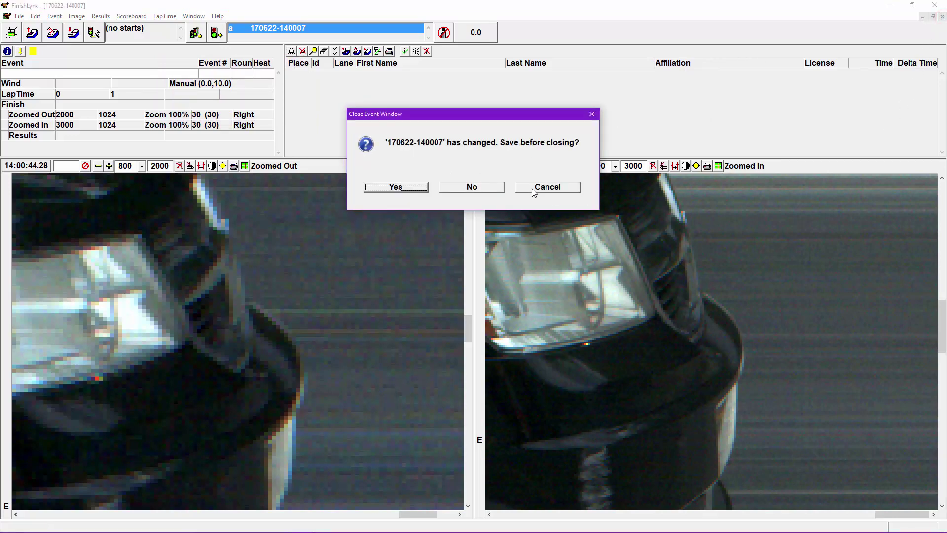
click(487, 188)
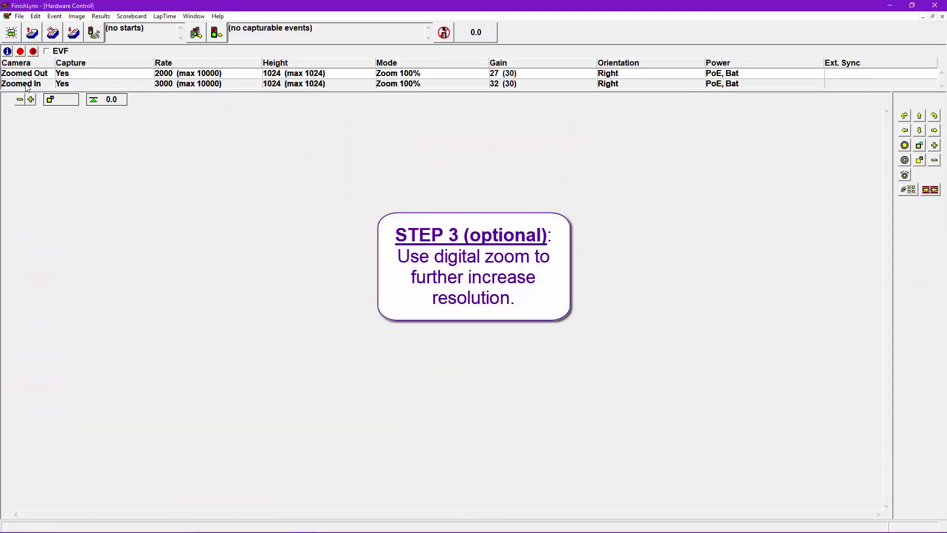
- Set the Zoomed In camera to 200% pixel zoom, frame rate 6000 with Double enabled, and frame height 2048
click(7, 52)
click(478, 137)
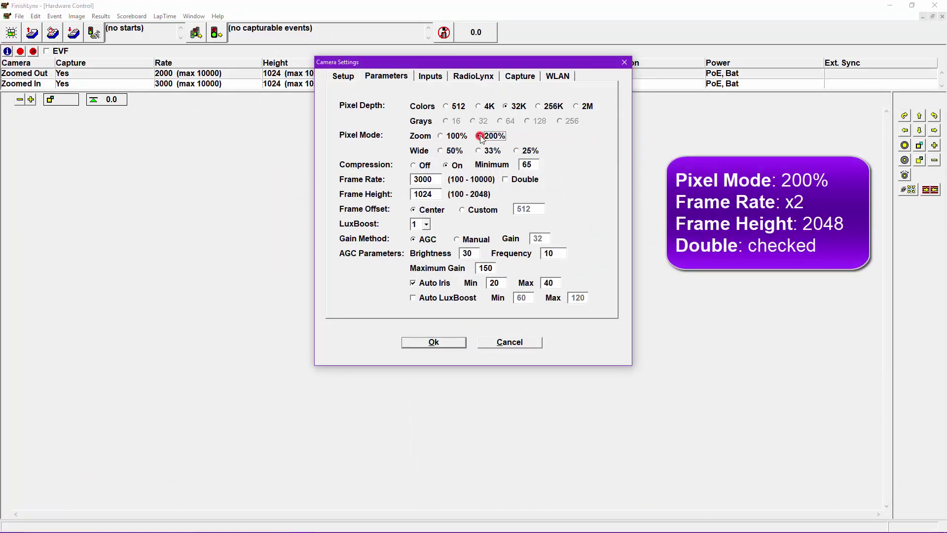
double_click(439, 181)
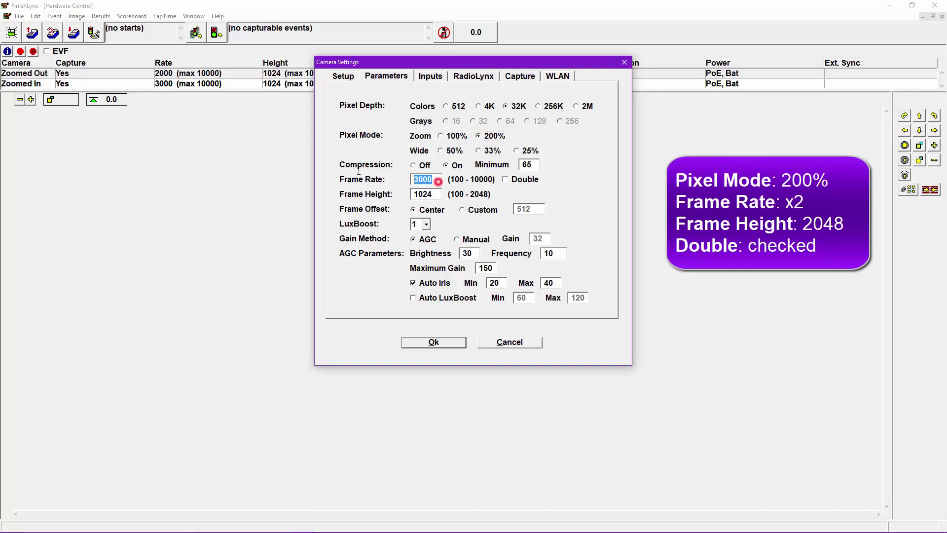
text(6)
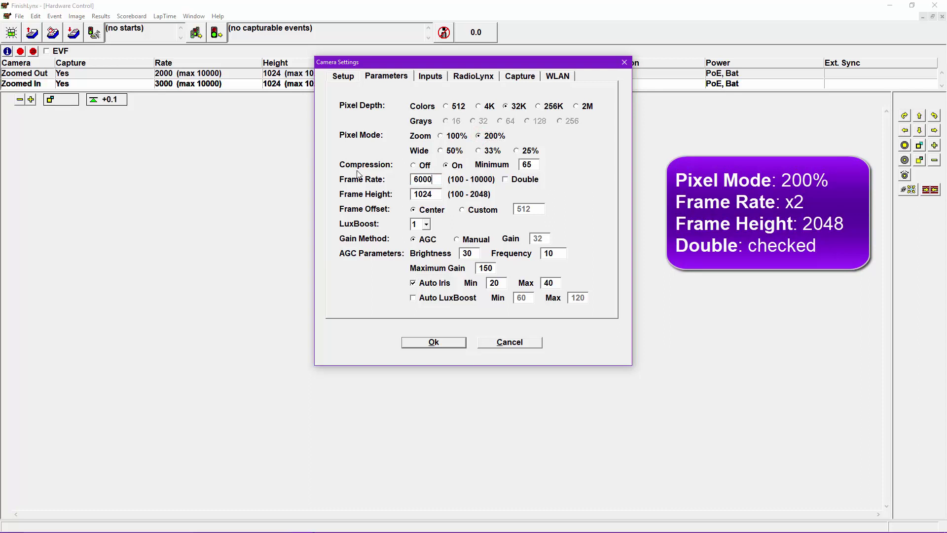
key(Tab)
key(Tab)
text(20)
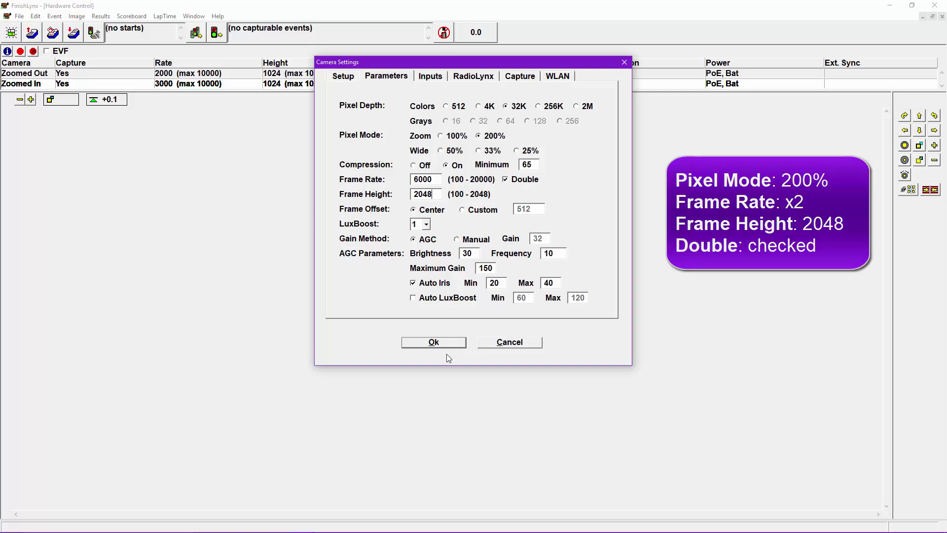
click(433, 342)
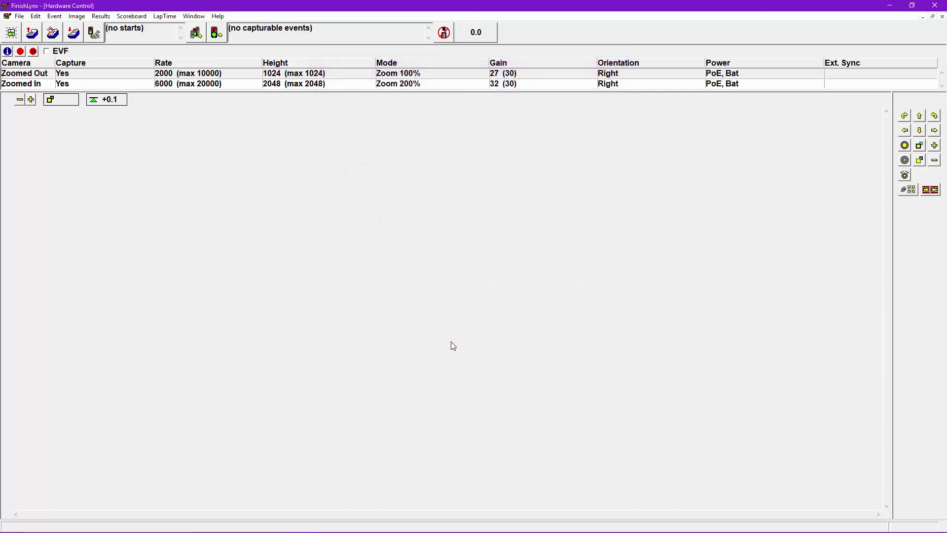
- Create a new event and start capturing the passing vehicles with both the Zoomed Out and Zoomed In cameras
click(11, 33)
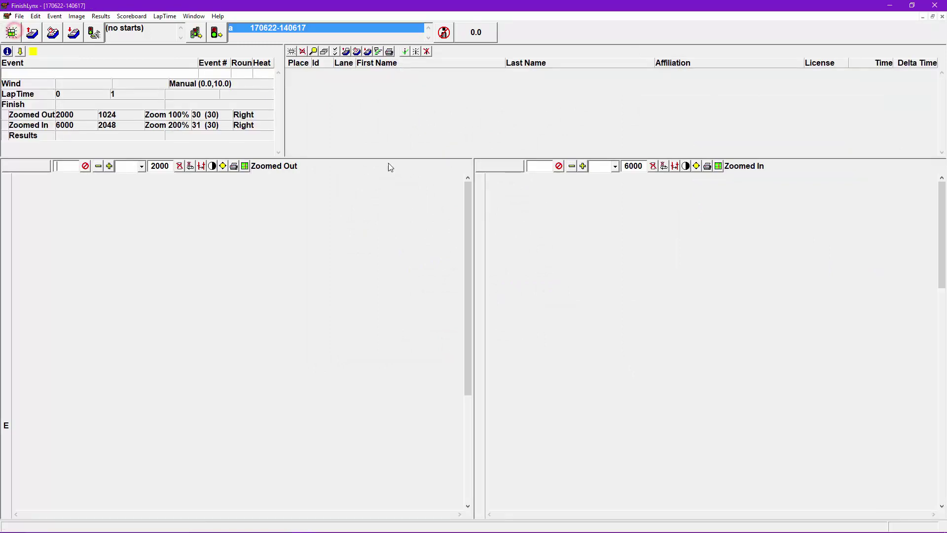
click(445, 33)
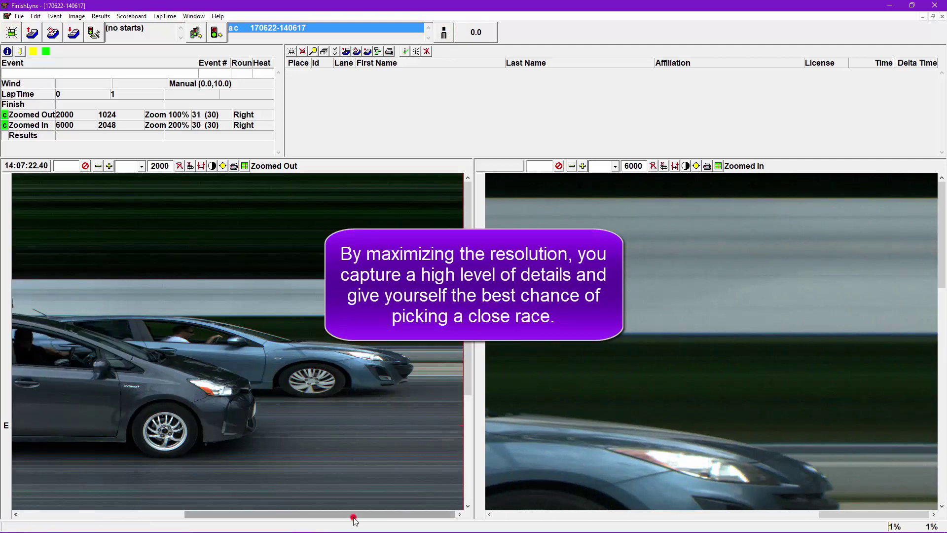
- Bring the dark car's roof sign into view in both images and enlarge the Zoomed In image to 200% around it
drag(352, 514, 231, 502)
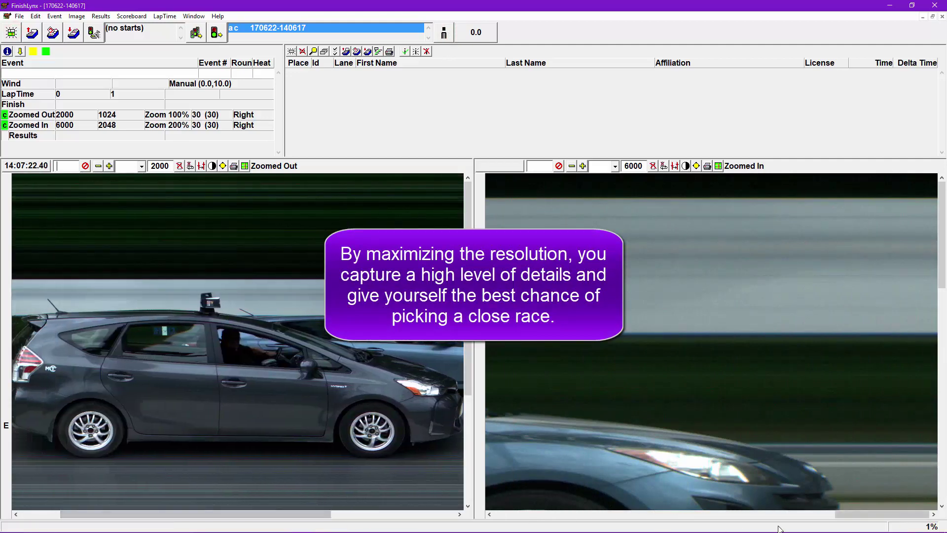
drag(859, 514, 643, 497)
click(637, 247)
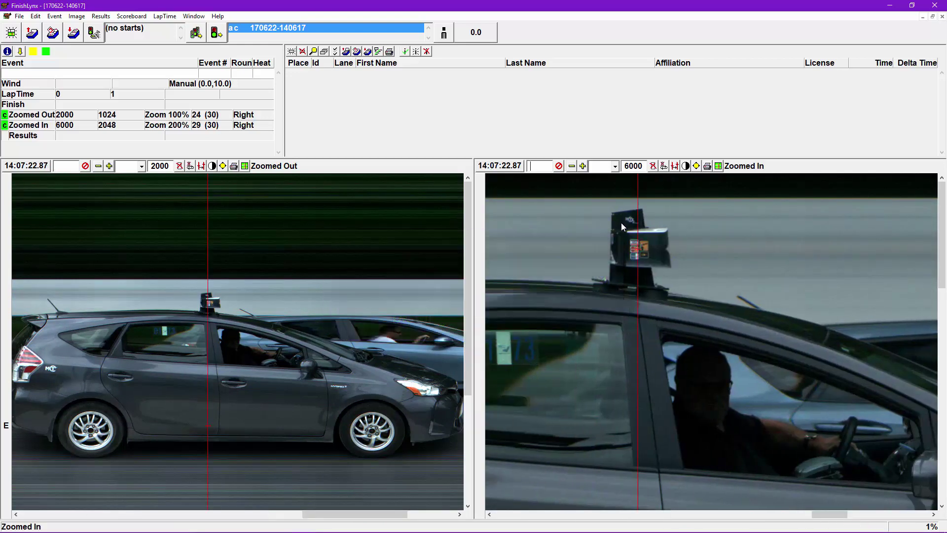
click(582, 166)
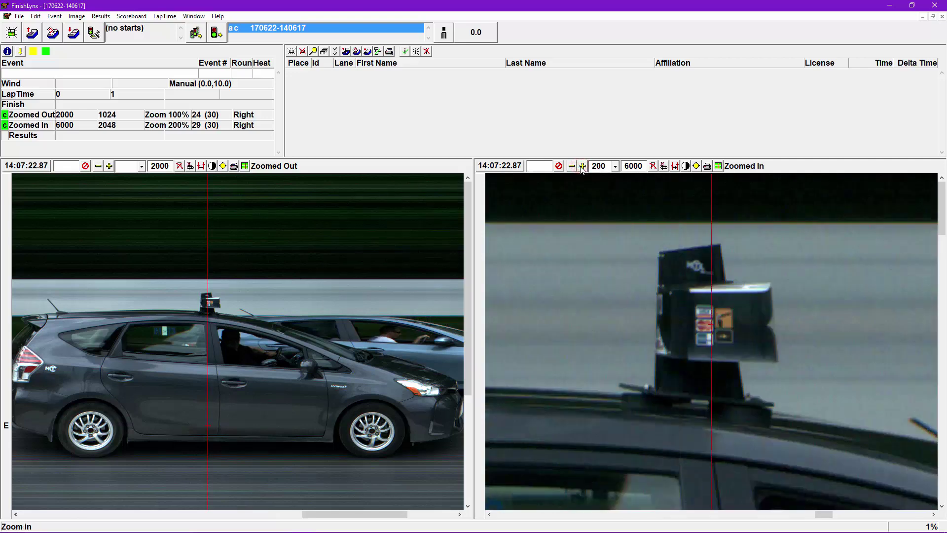
- Enlarge the Zoomed Out image to 800% around the car's roof sign and the Zoomed In image to 400% for comparison
click(469, 314)
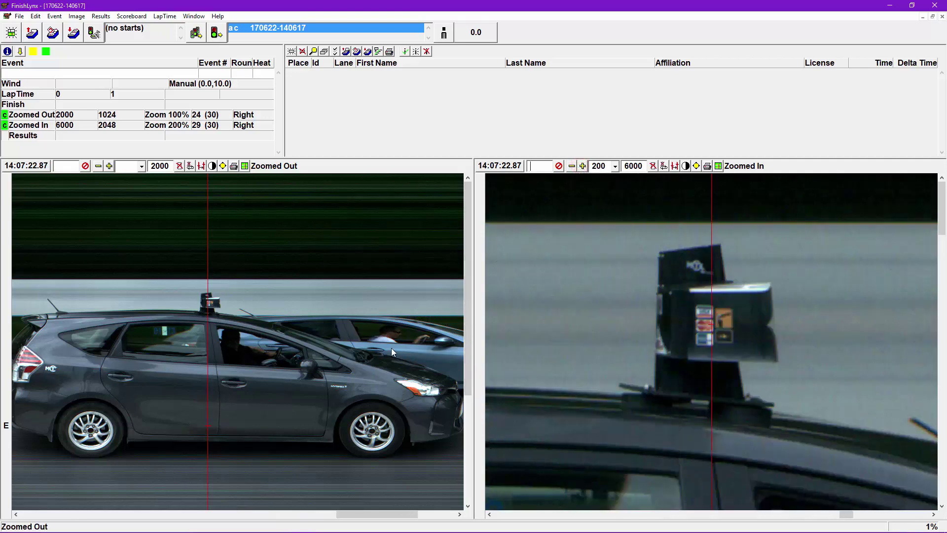
click(247, 331)
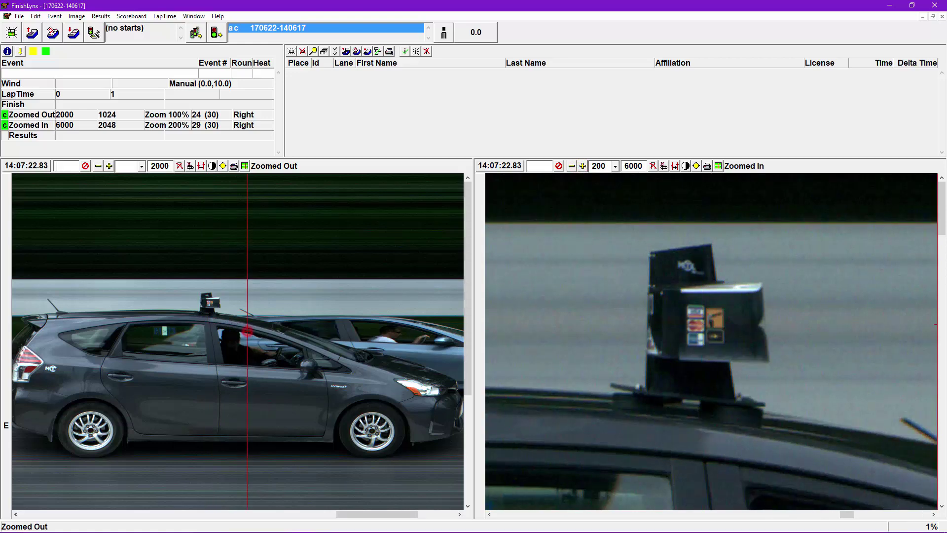
click(212, 310)
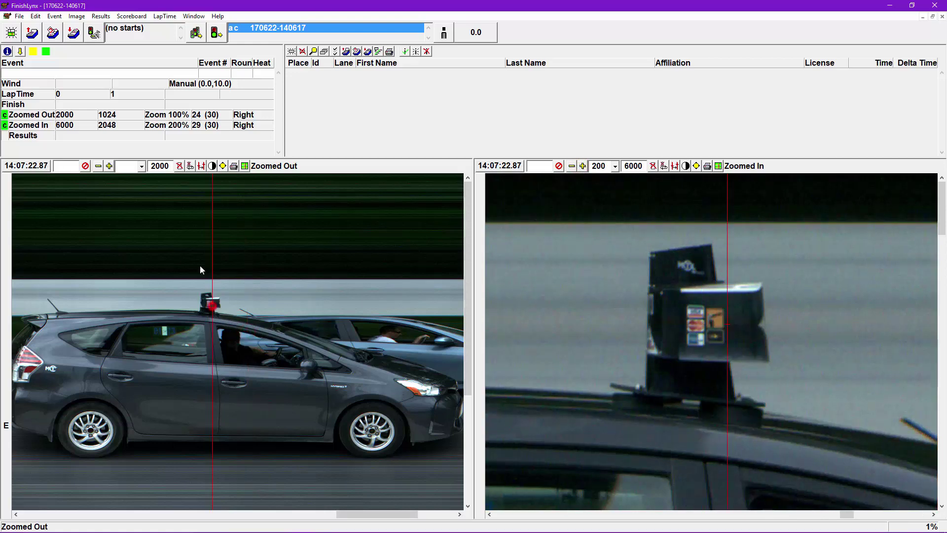
click(109, 166)
click(109, 166)
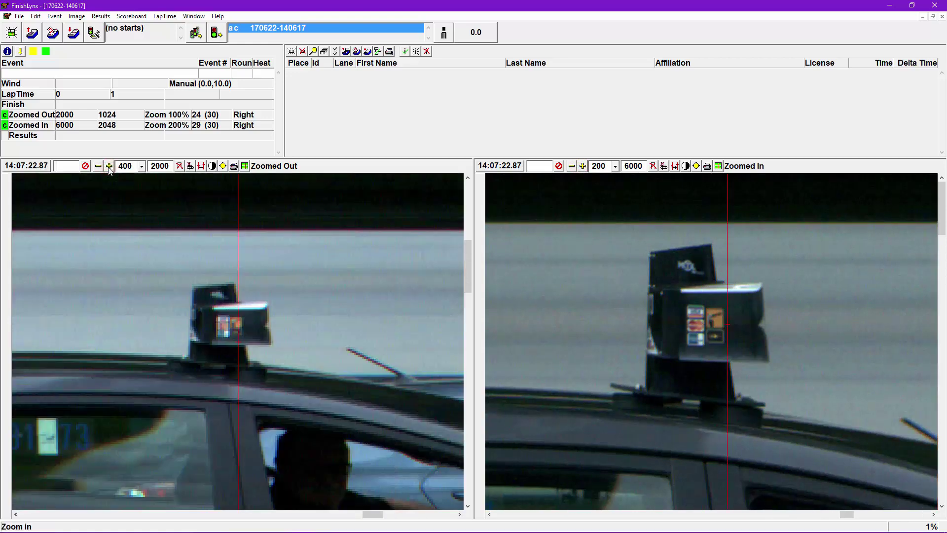
click(109, 166)
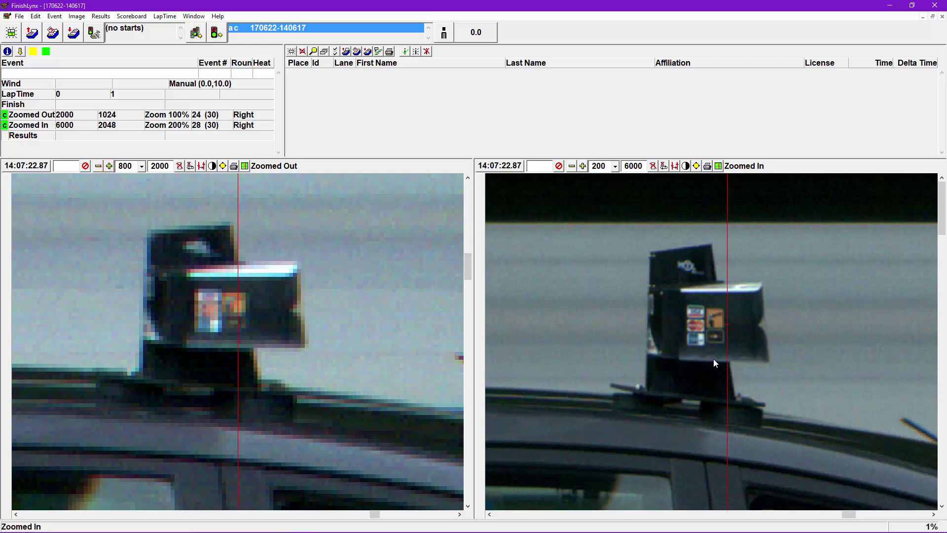
click(582, 166)
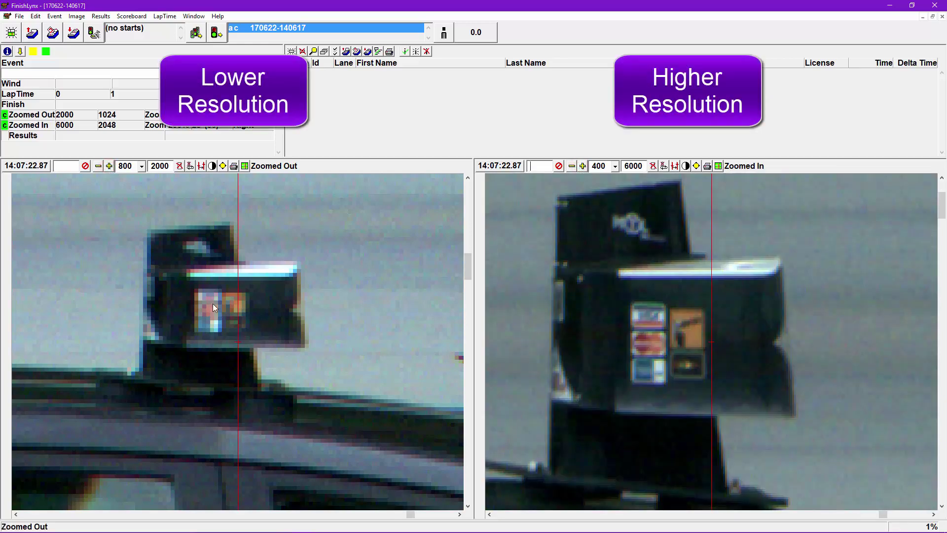